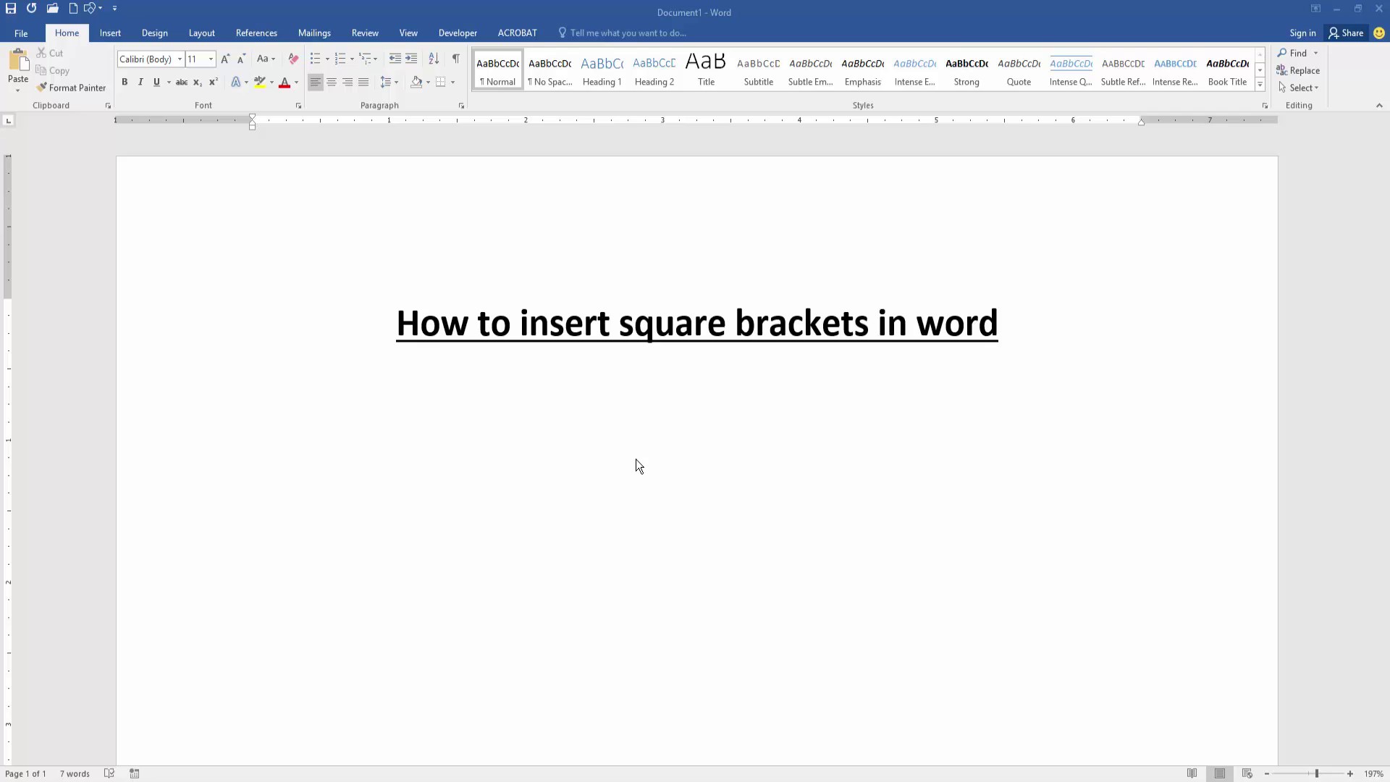
# - Insert a new blank equation on the empty line under the 'How to insert square brackets in word' heading
pyautogui.click(315, 418)
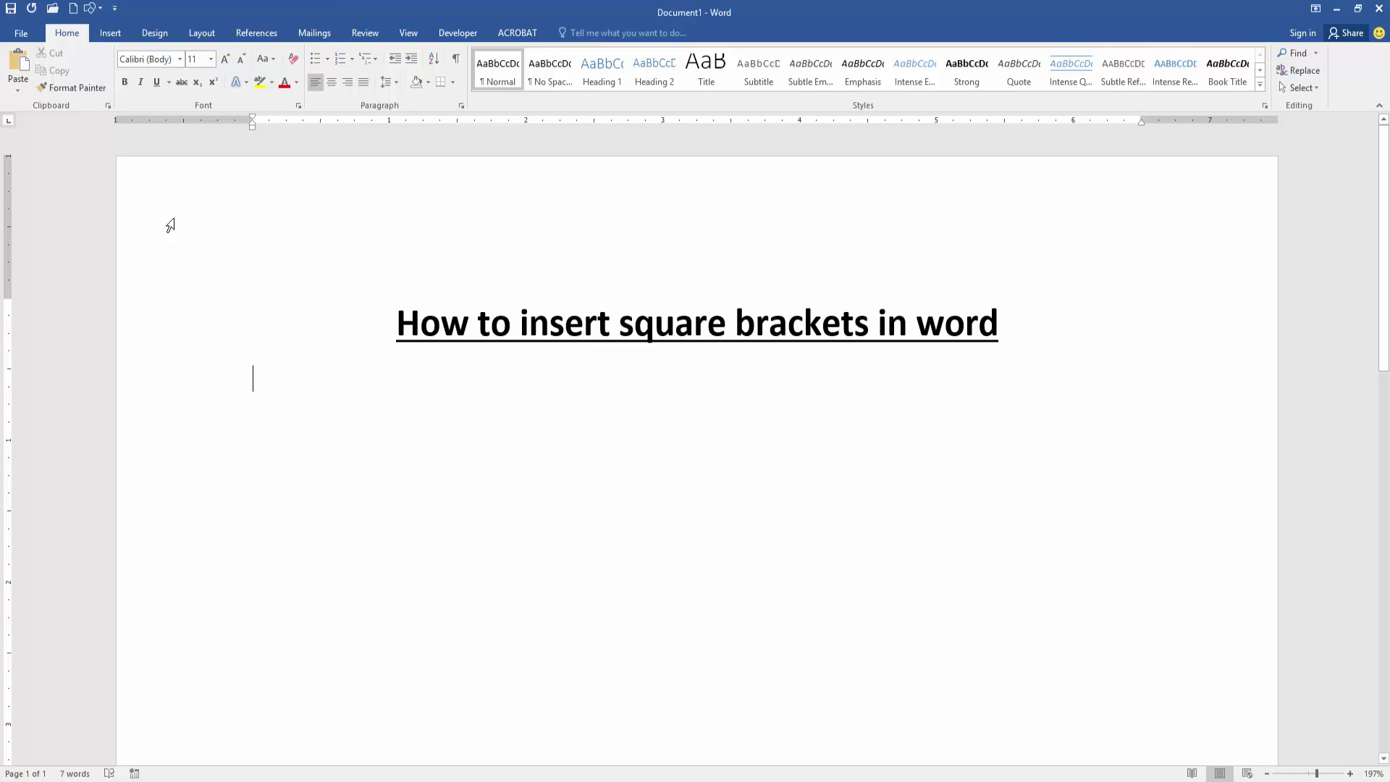
pyautogui.click(108, 32)
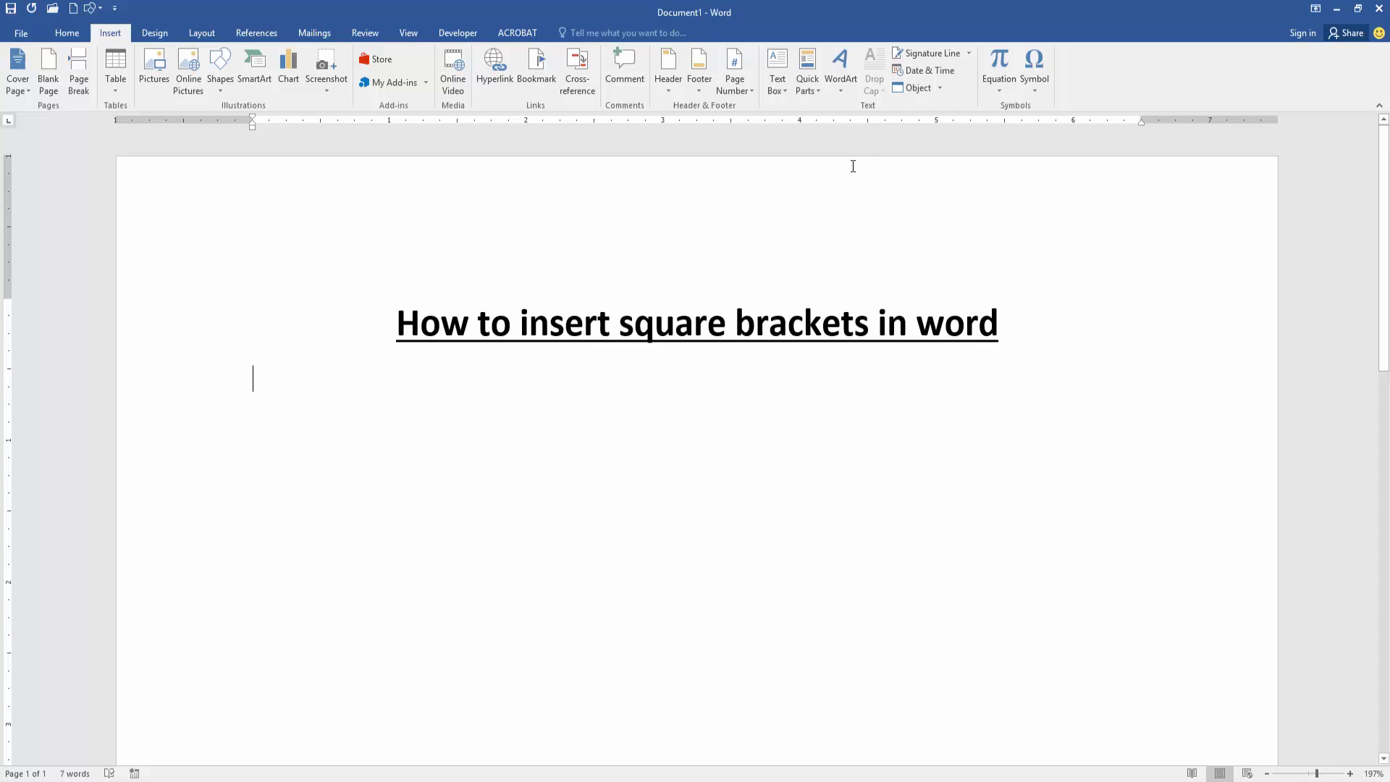
pyautogui.click(1000, 84)
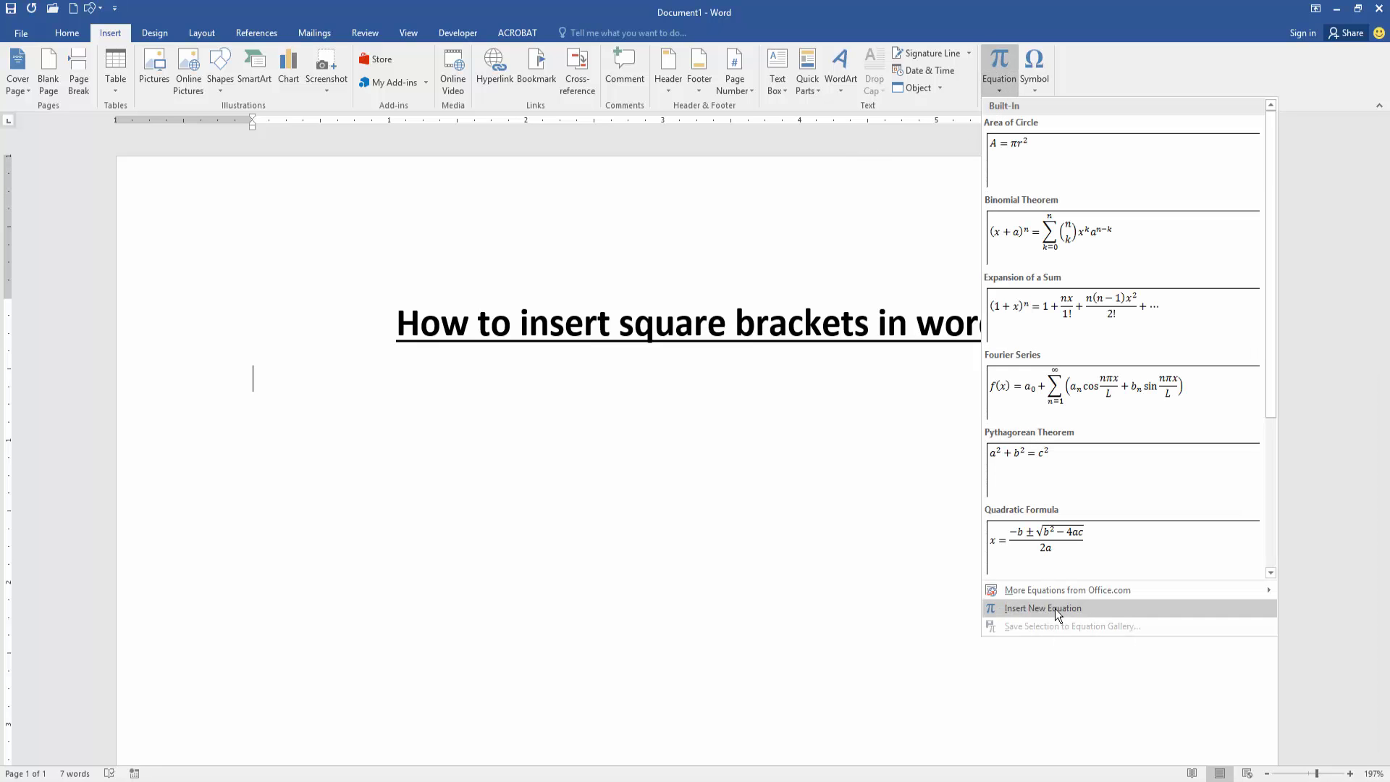
pyautogui.click(1032, 611)
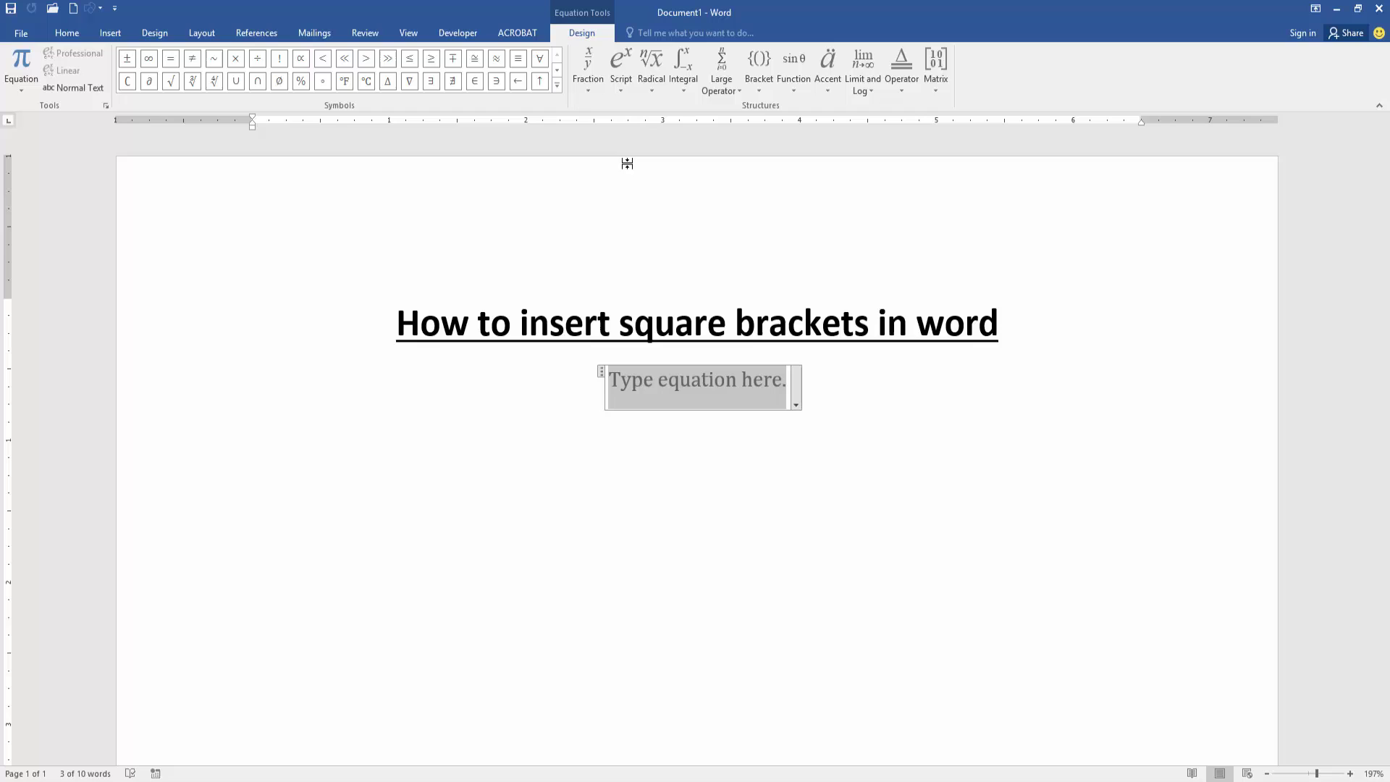
# - Insert the binomial coefficient bracket (n over k) from the Common Brackets list
pyautogui.click(768, 78)
pyautogui.scroll(-2, 856, 422)
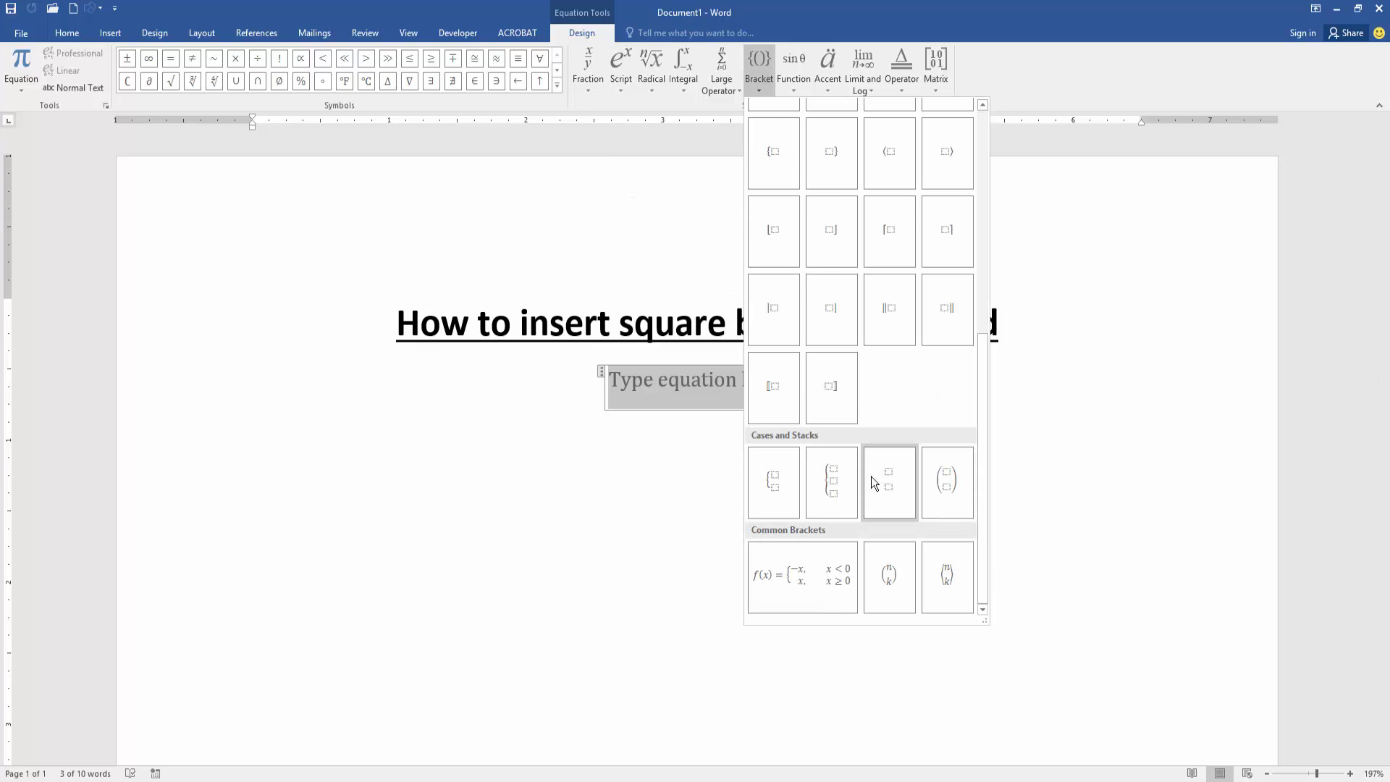
pyautogui.click(880, 576)
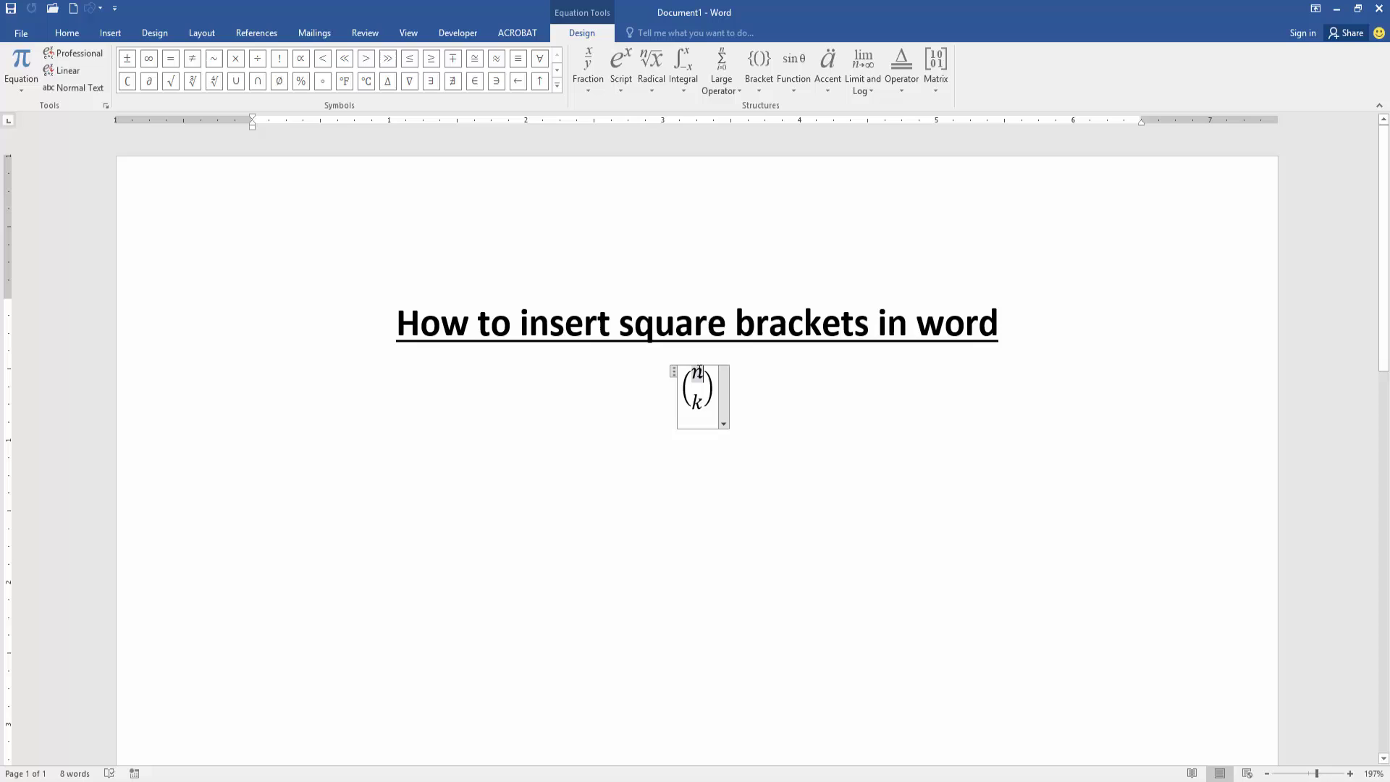
# - Select the whole n-over-k equation object and delete it, leaving only the heading
pyautogui.click(698, 375)
pyautogui.click(699, 402)
pyautogui.click(749, 386)
pyautogui.click(702, 393)
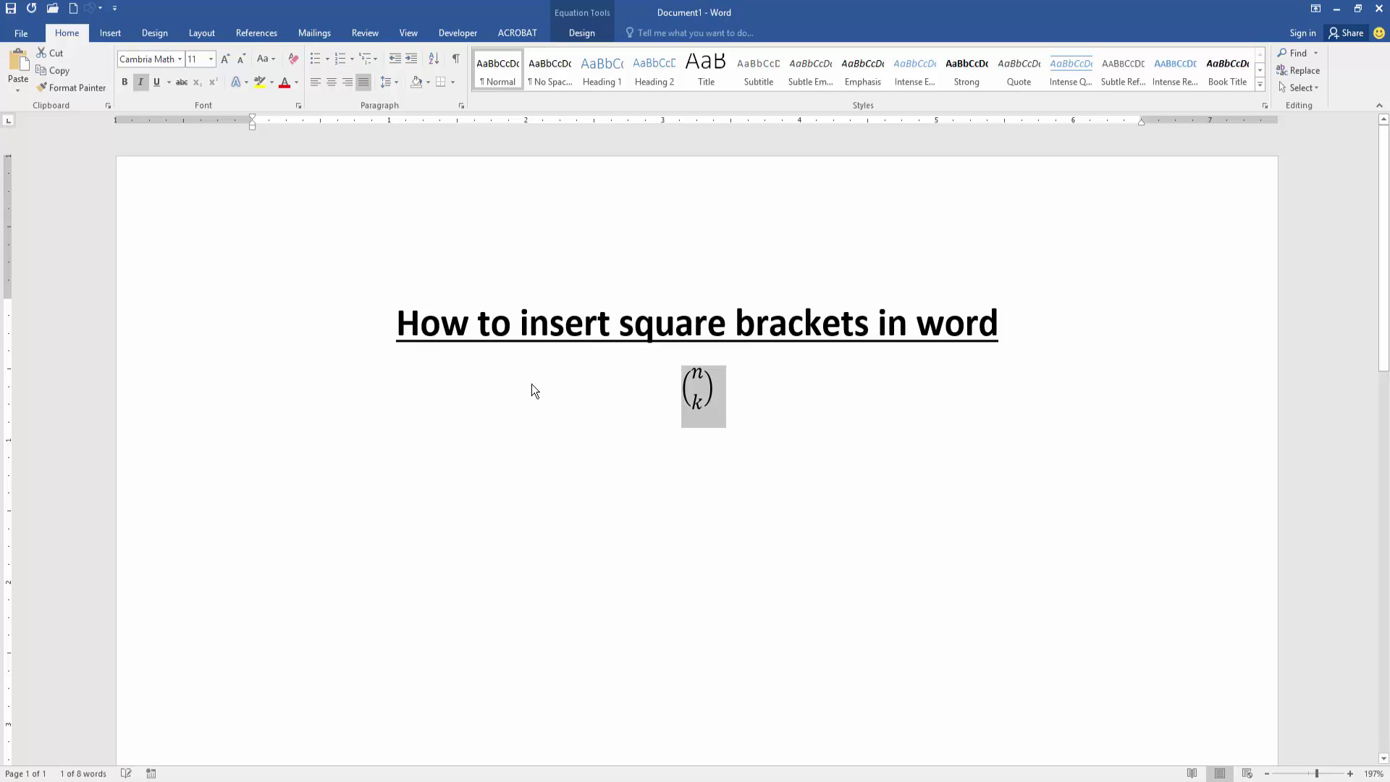
pyautogui.press('Delete')
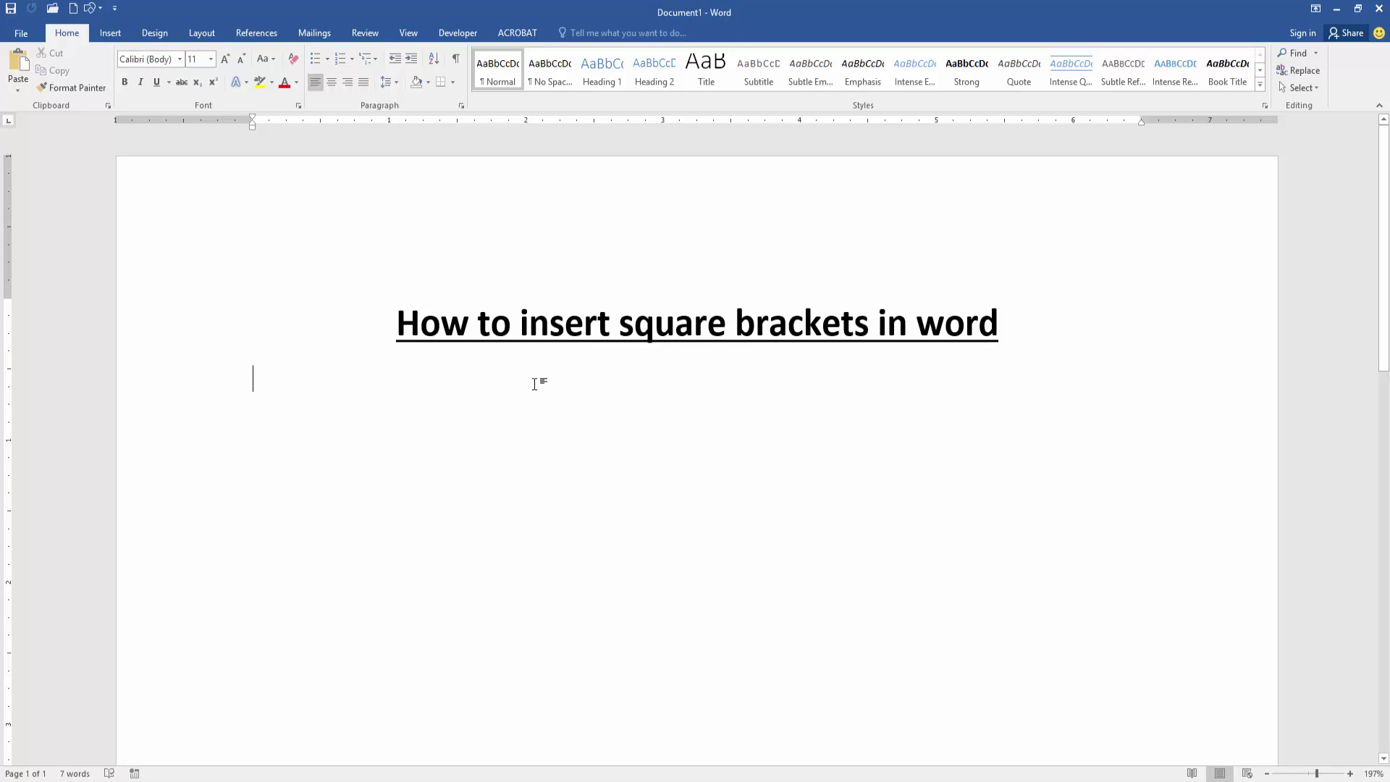